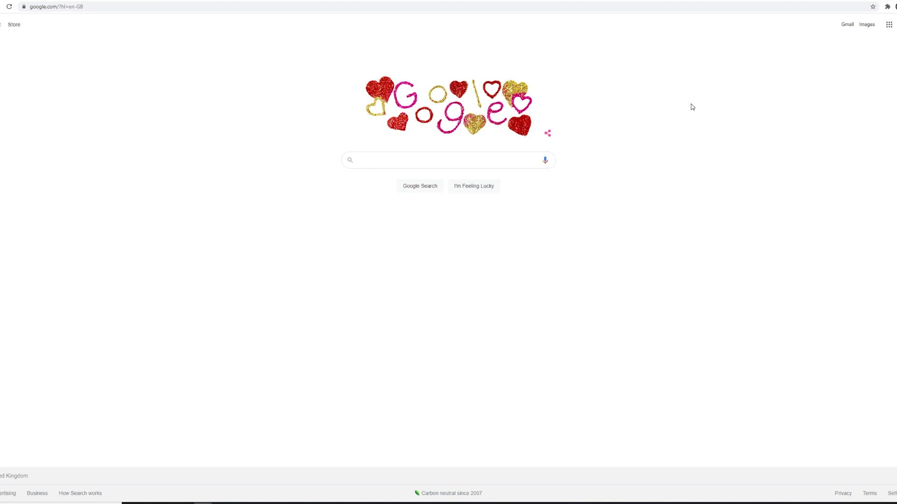
Search Google for 'gigabyte x570 aorus ultra'.
click(479, 160)
text(gig)
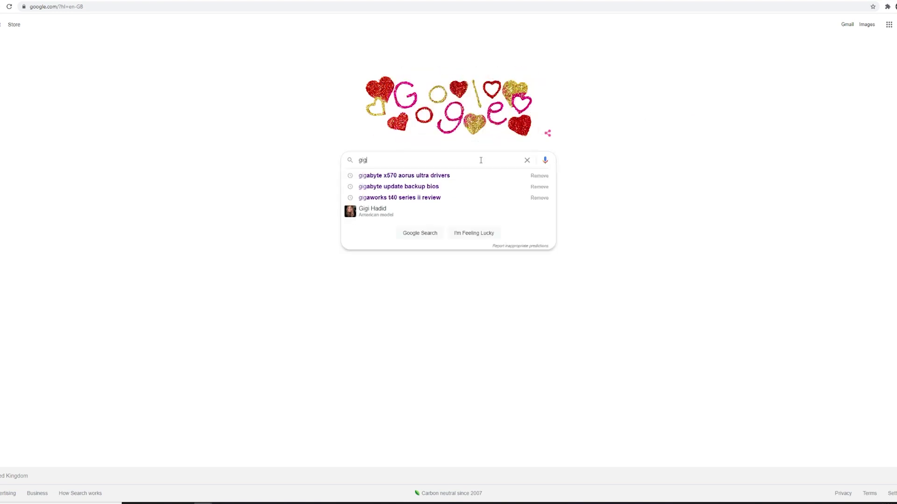
text(abyte x570)
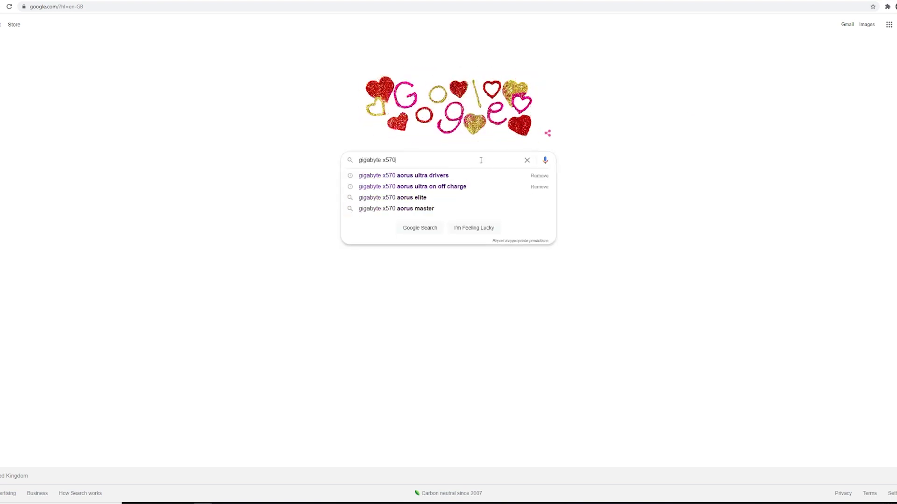
text( aorus u)
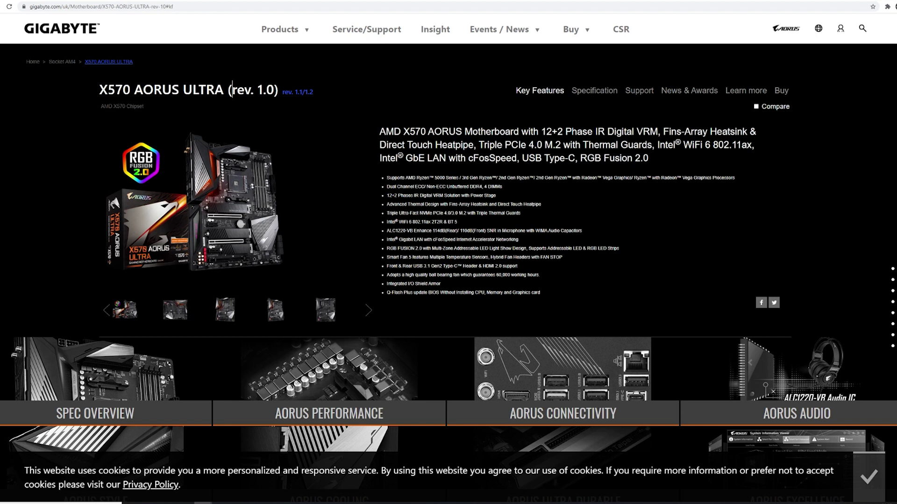
Check the board revision (rev. 1.0) by highlighting it in the product title.
drag(231, 89, 372, 94)
click(301, 137)
Open the board's BIOS downloads list and download the F32 BIOS zip dated 2021/01/18.
click(647, 94)
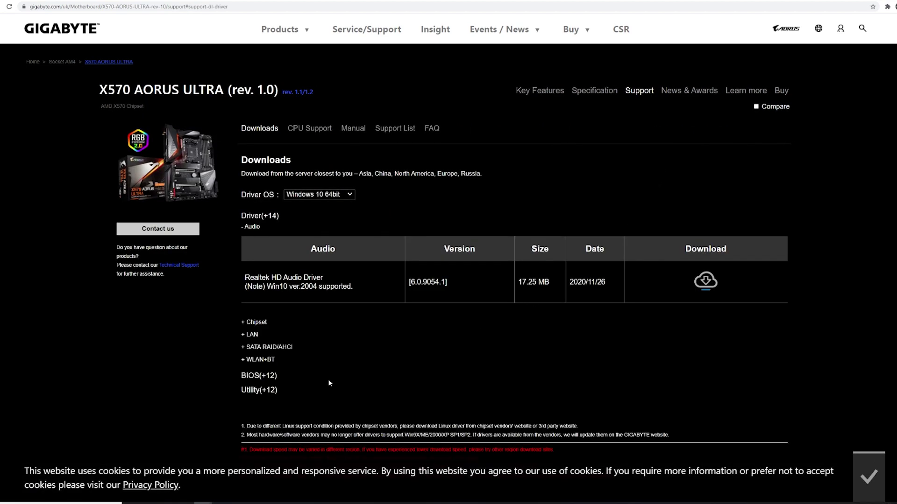
click(270, 377)
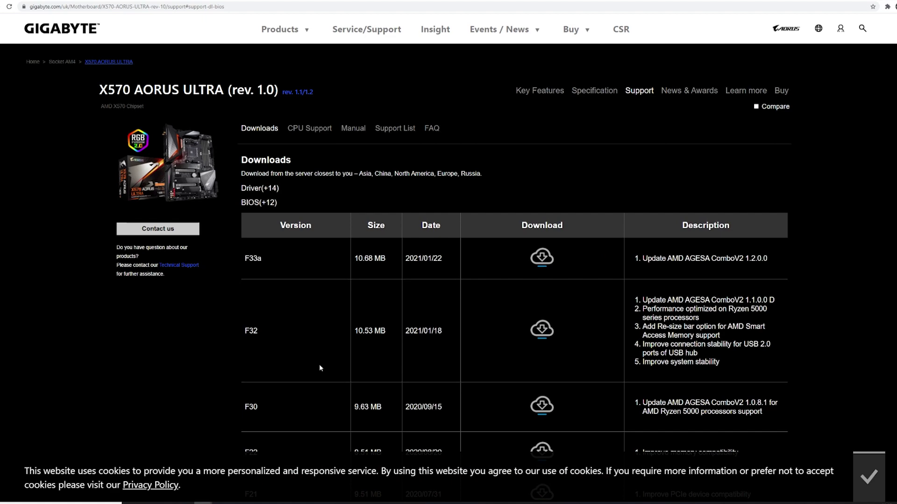
scroll(542, 324, down, 1)
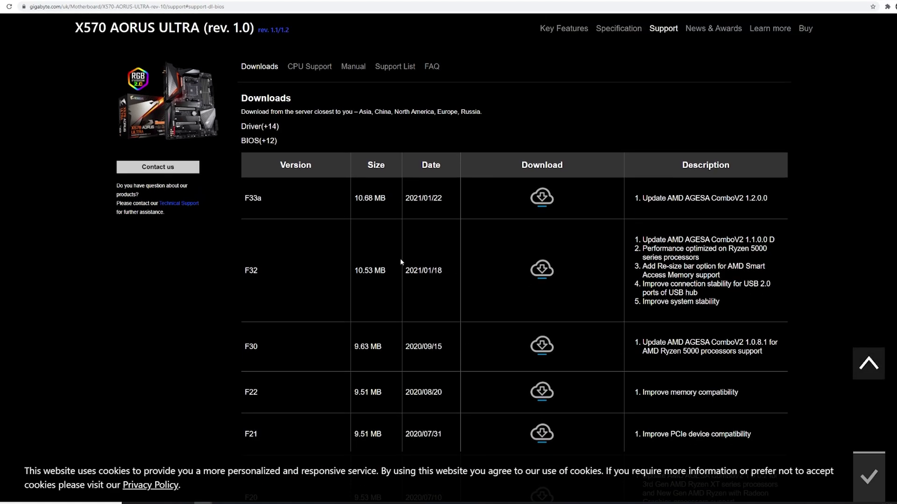
drag(244, 199, 274, 196)
click(315, 197)
click(549, 273)
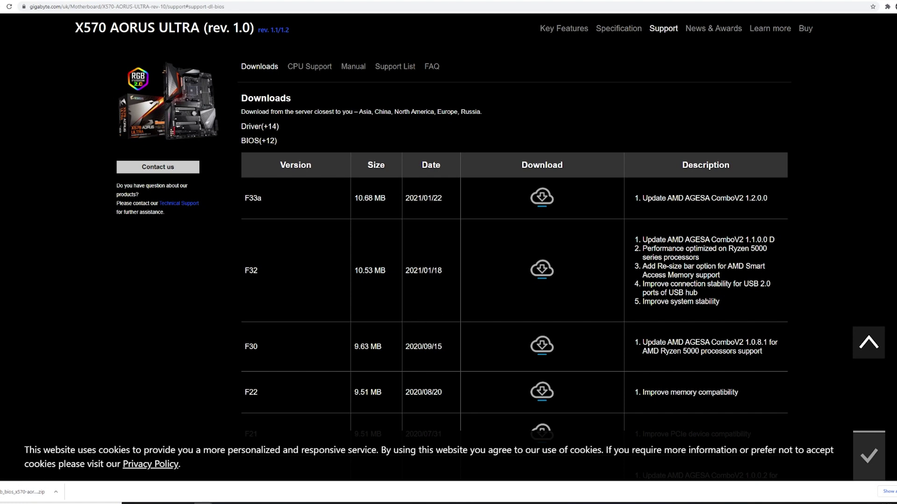
Open the downloaded F32 zip and place a This PC drives window beside it.
click(56, 492)
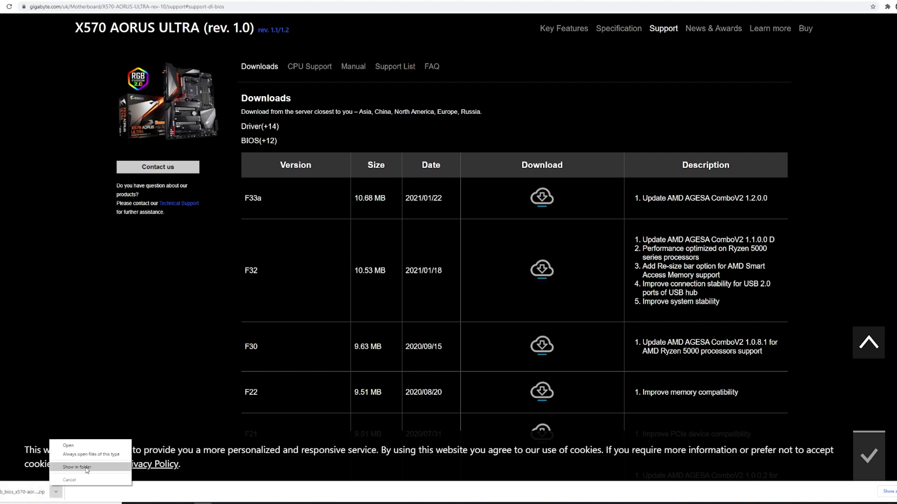
click(104, 445)
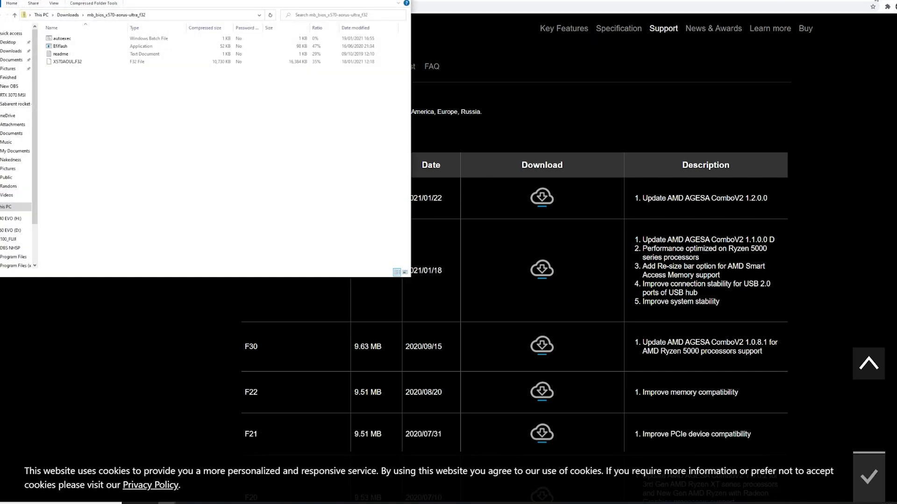
key(alt+Tab)
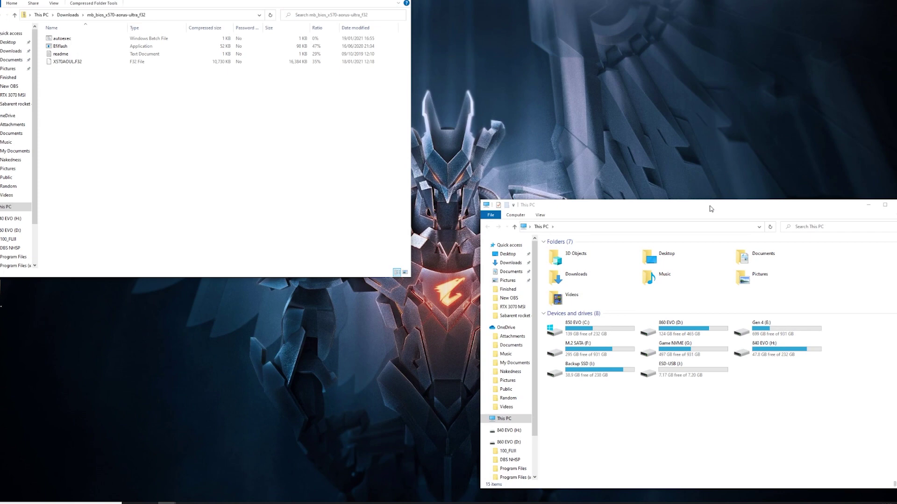
drag(710, 209, 453, 86)
Quick-format the ESD-USB drive as FAT32 with the volume label 'USB'.
right_click(442, 254)
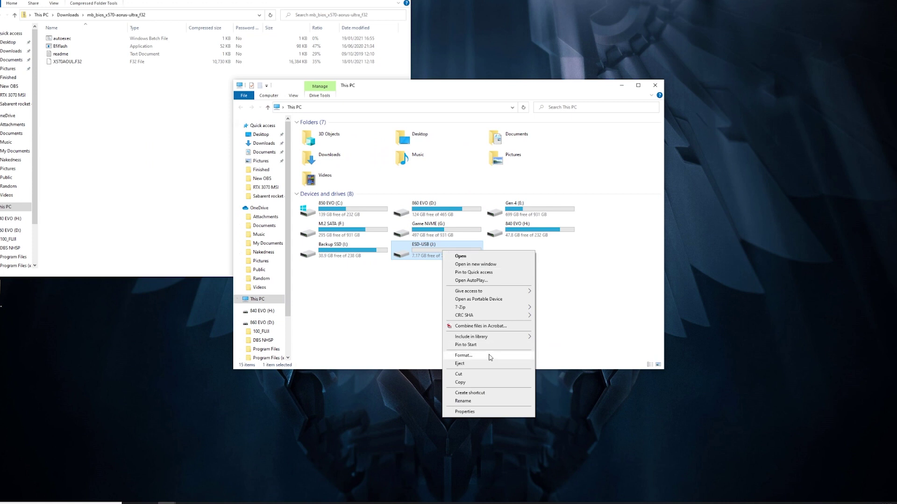
click(490, 356)
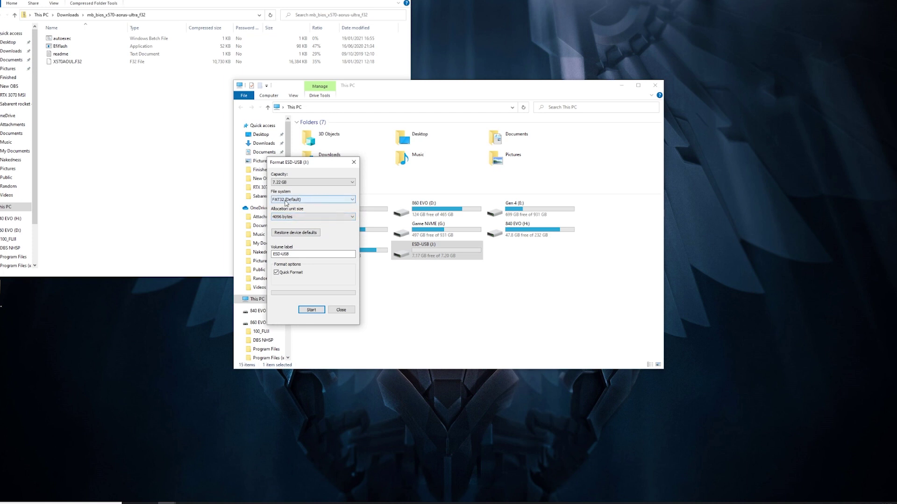
click(330, 201)
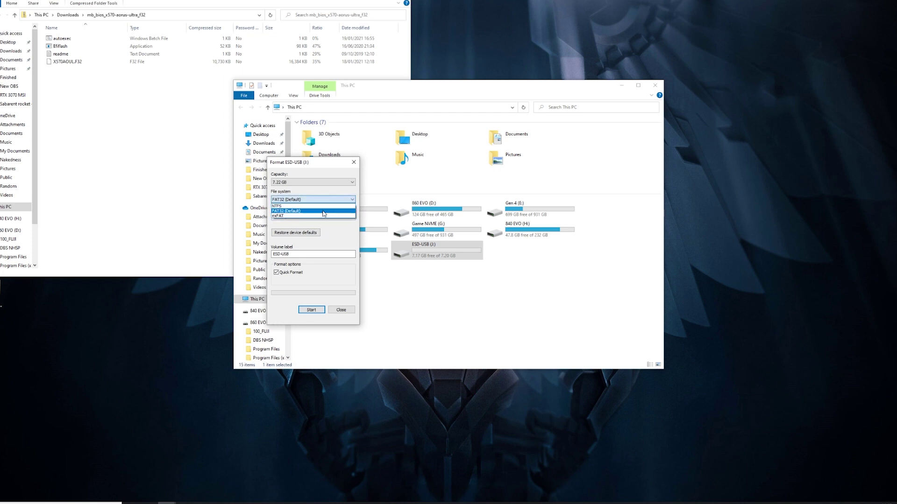
click(317, 209)
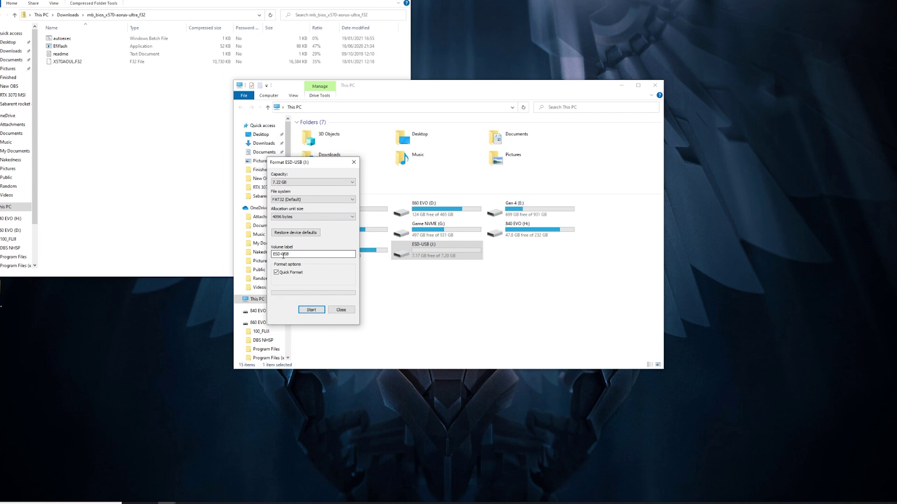
drag(283, 255, 157, 262)
key(BackSpace)
click(311, 310)
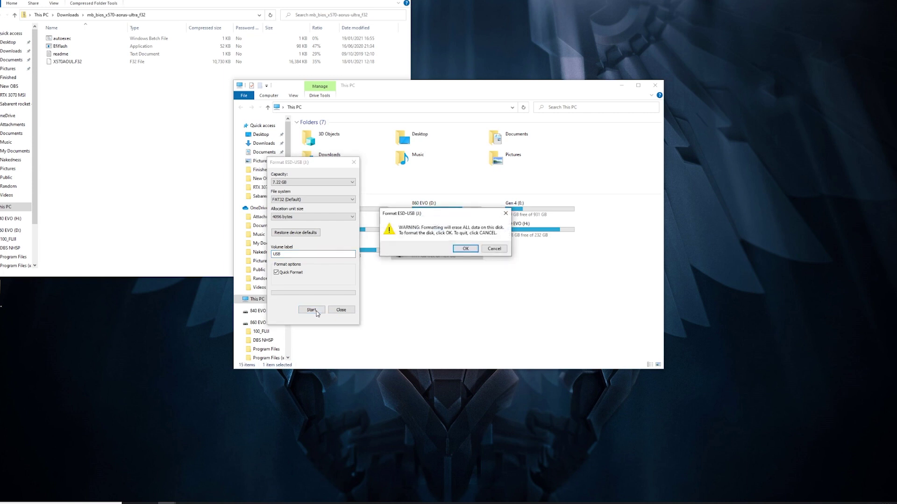
click(468, 249)
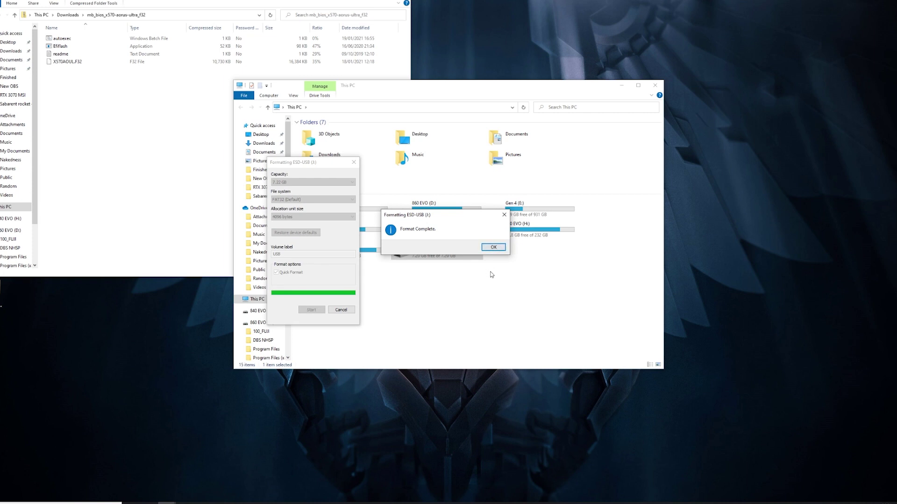
Close the format dialog, open USB (J:) and copy X570AOUL.F32 onto it.
click(494, 247)
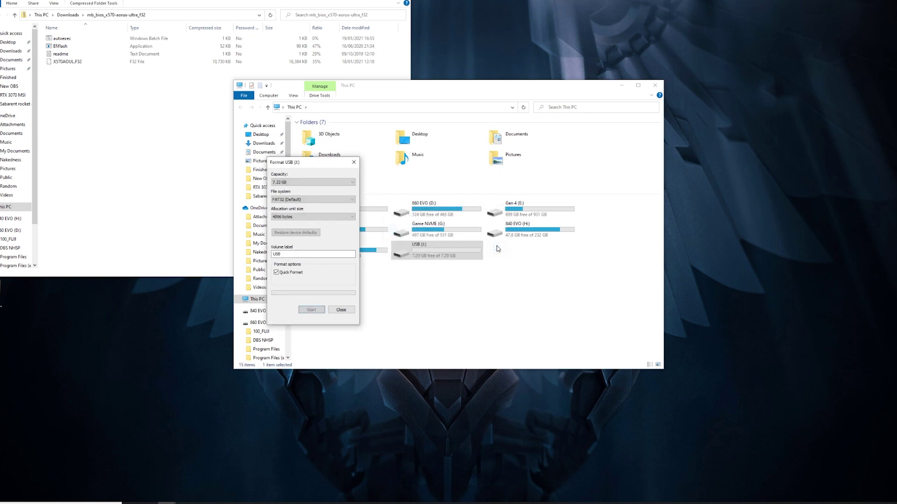
click(343, 311)
double_click(454, 256)
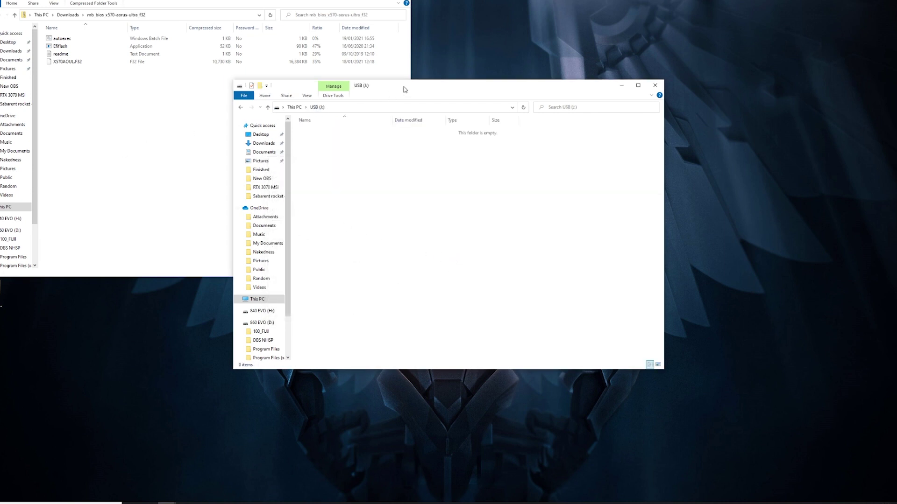
drag(405, 88, 589, 71)
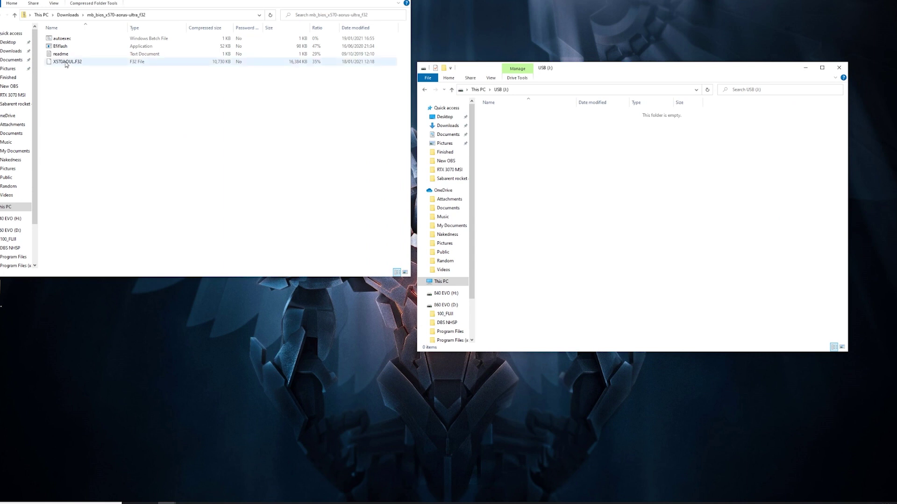
drag(66, 63, 609, 231)
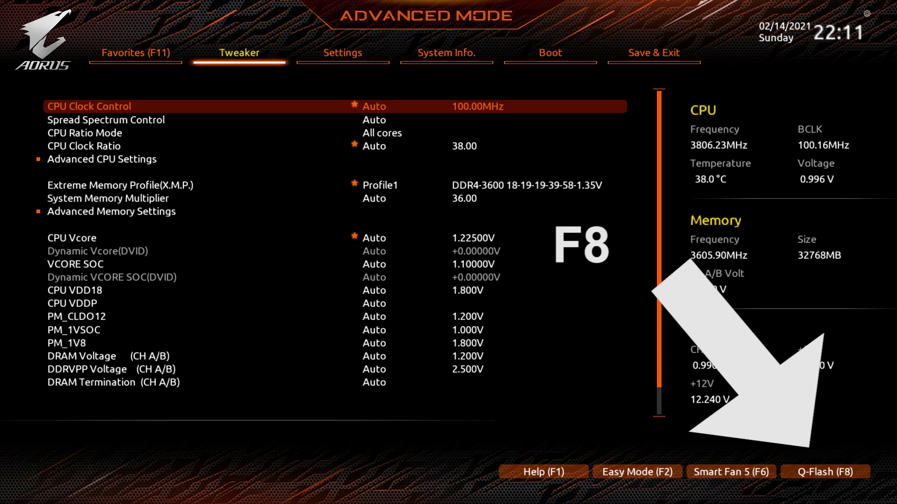
Launch Q-Flash with F8 to see the current F31o BIOS version.
key(F8)
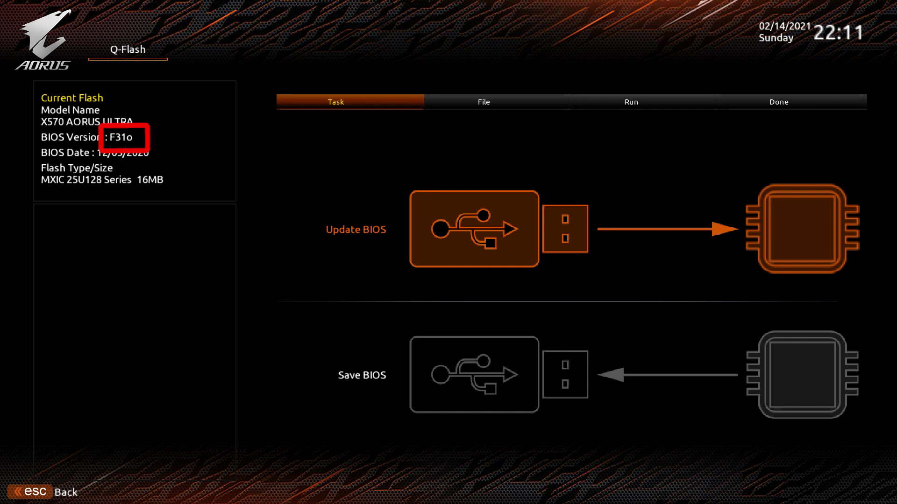
Choose Update BIOS and select X570AOUL.F32 from the USB drive as the update file.
key(Return)
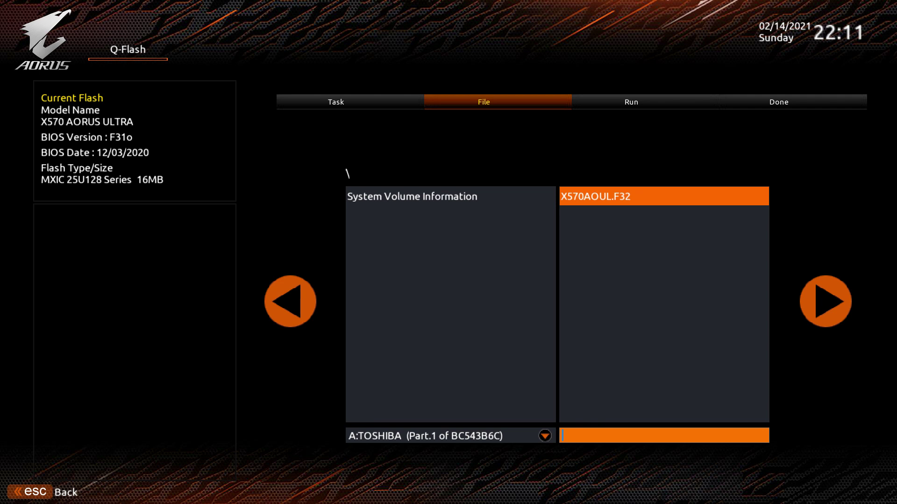
key(Return)
key(Tab)
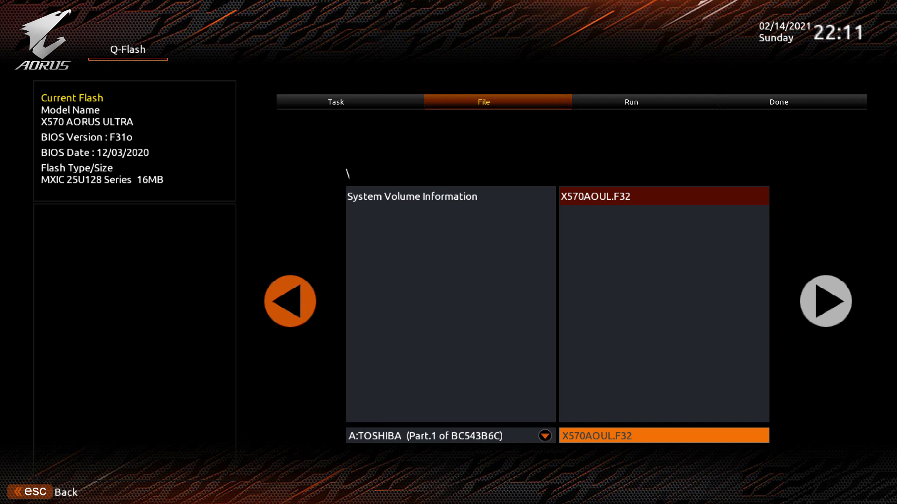
key(Return)
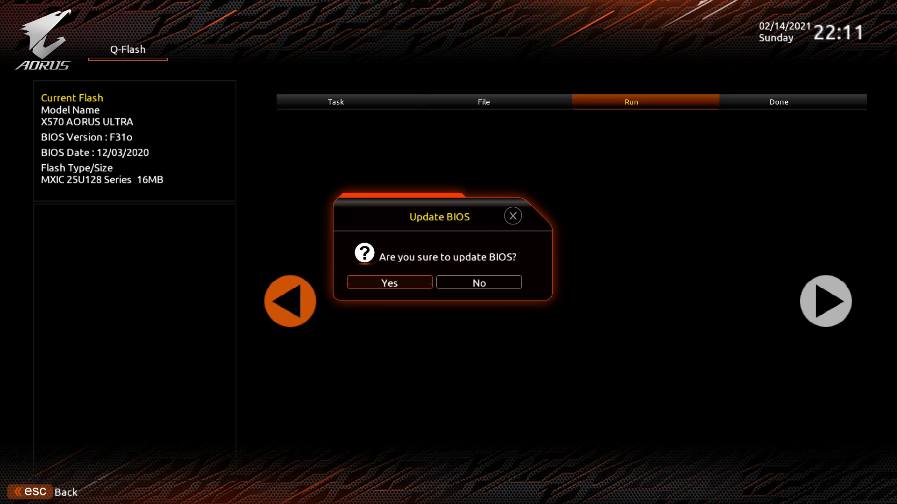
Answer Yes to confirm updating the BIOS to F32.
key(Return)
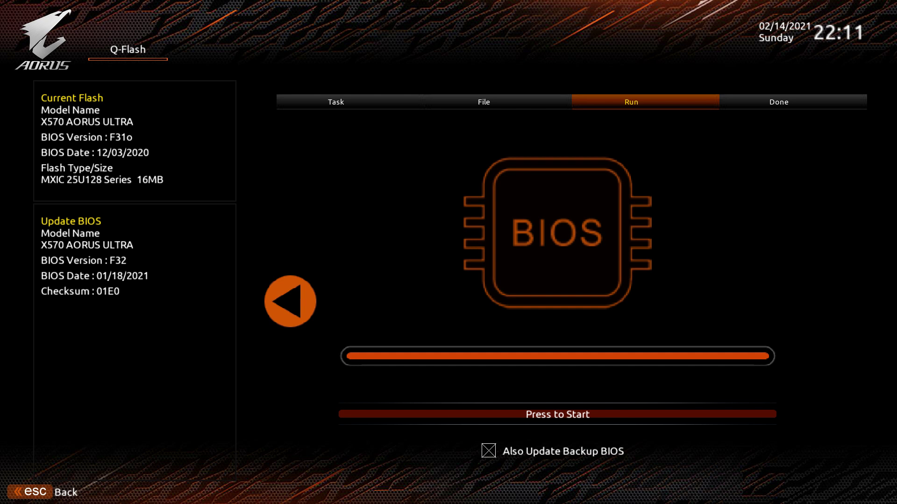
Start flashing the F32 BIOS and let the update run.
key(Return)
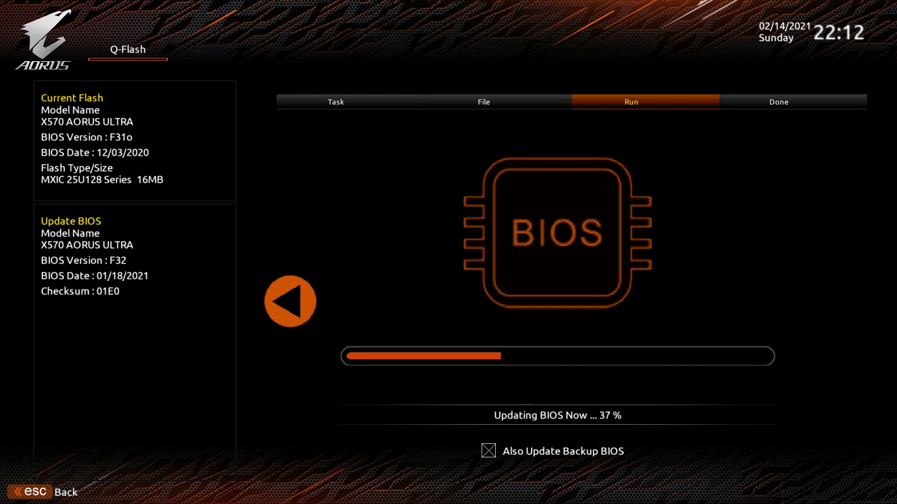